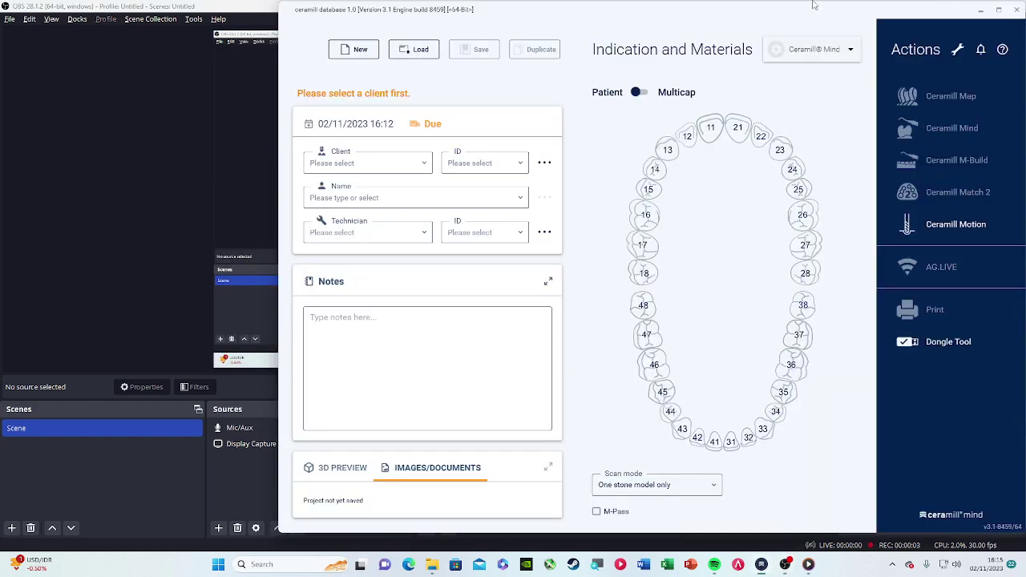
Step: Shift the Ceramill database window slightly left and maximize it to fill the screen
{"action": "left_click_drag", "start_coordinate": [807, 24], "coordinate": [784, 30]}
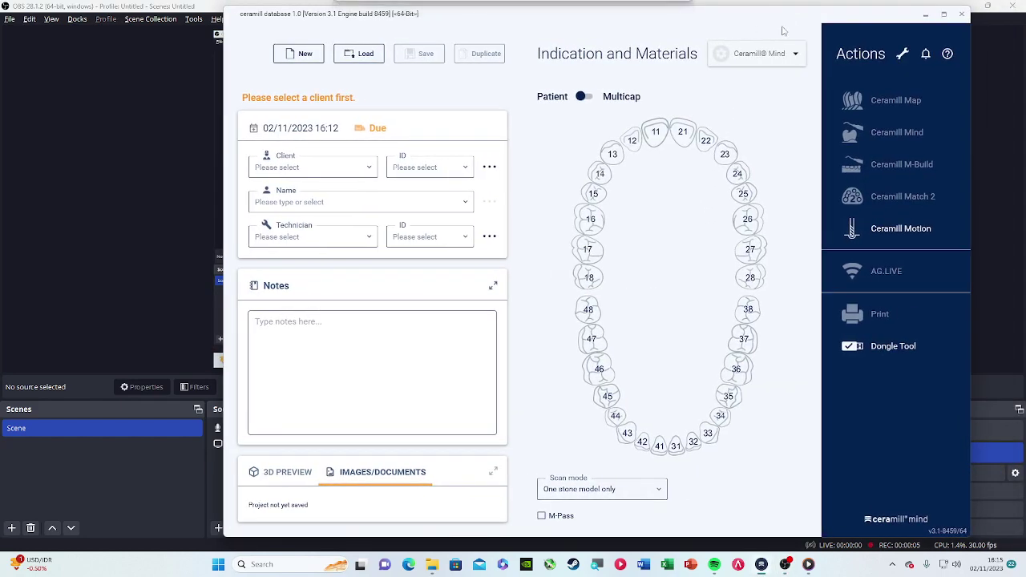
{"action": "left_click", "coordinate": [944, 14]}
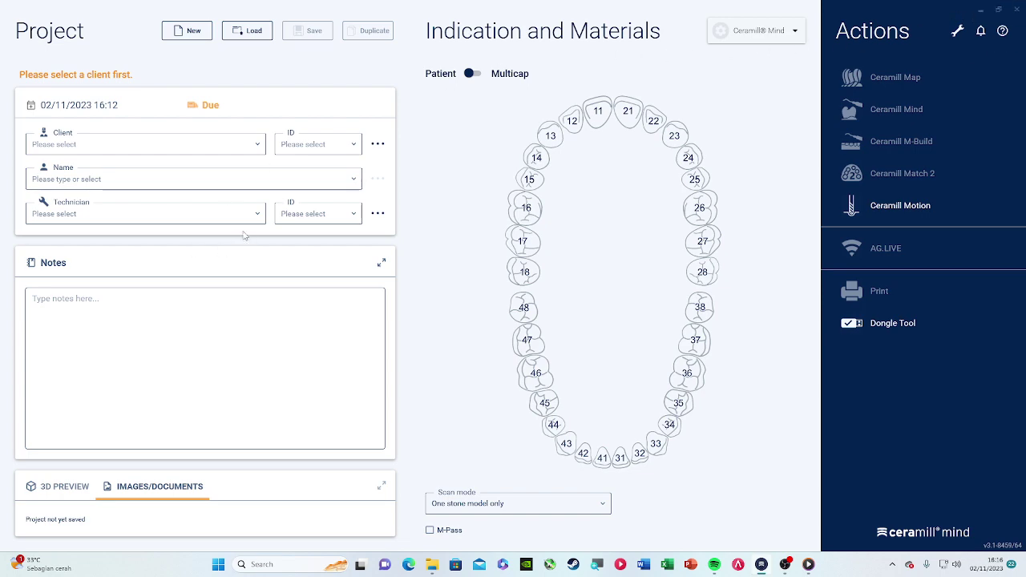
{"action": "key", "text": "super+d"}
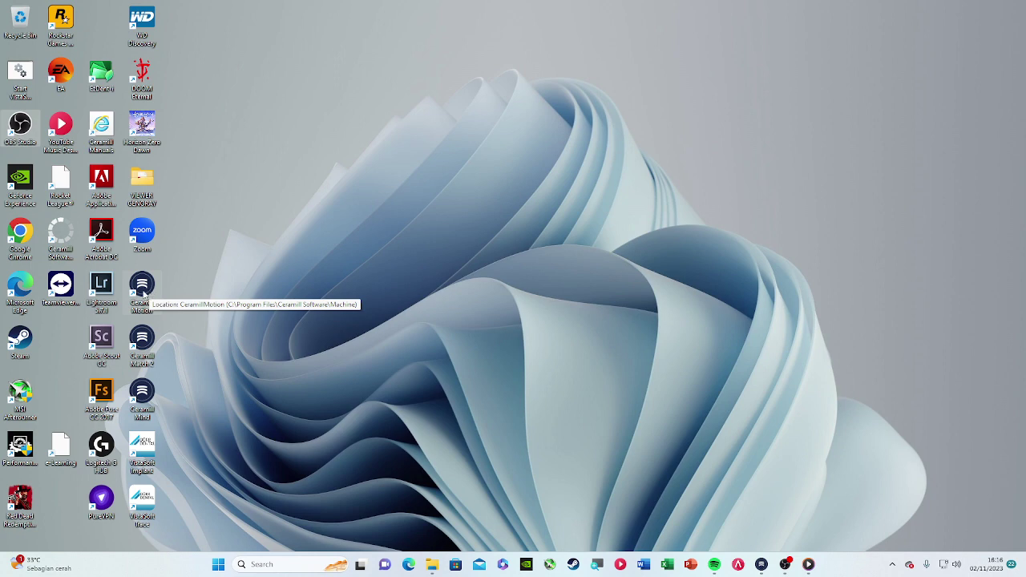
{"action": "double_click", "coordinate": [149, 399]}
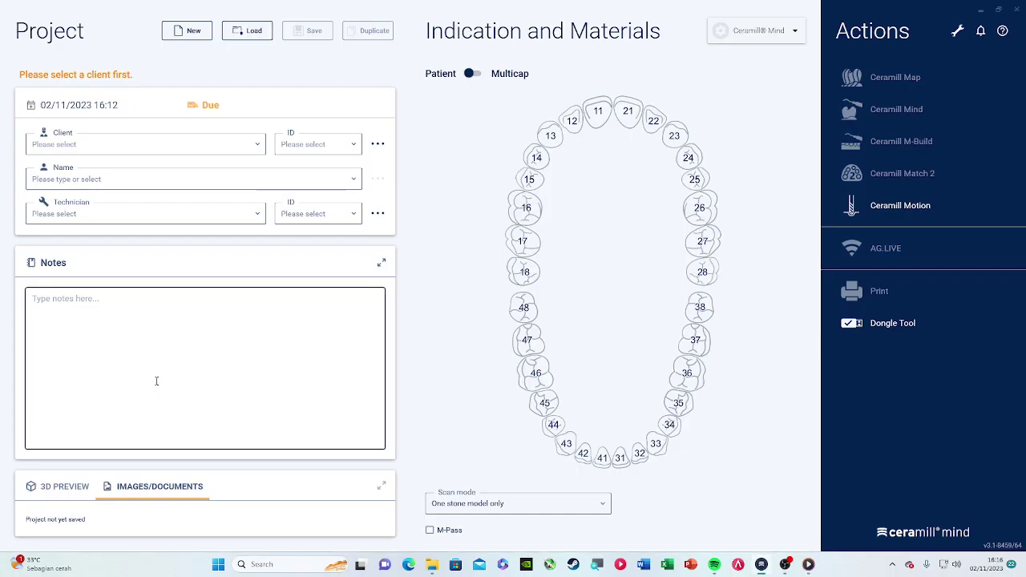
Step: Set the project's scan mode to Intraoralscan / Triple Tray-Impression
{"action": "left_click", "coordinate": [482, 514]}
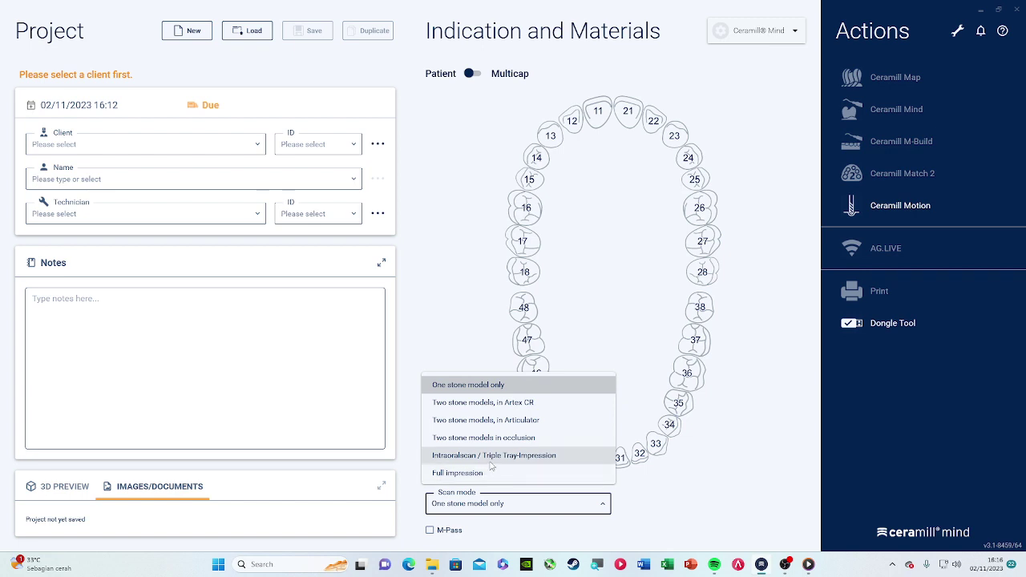
{"action": "left_click", "coordinate": [491, 462]}
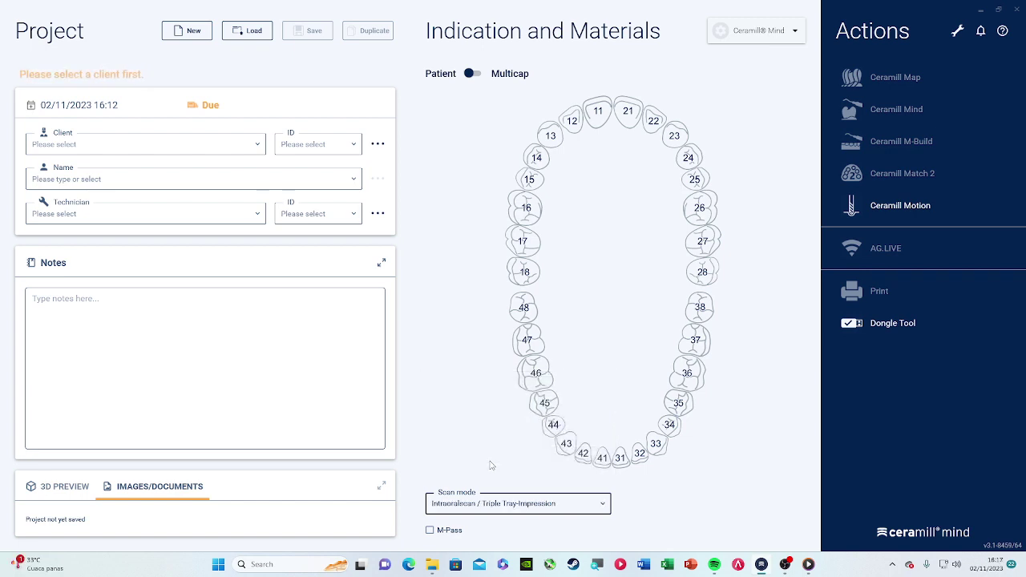
{"action": "left_click", "coordinate": [492, 497]}
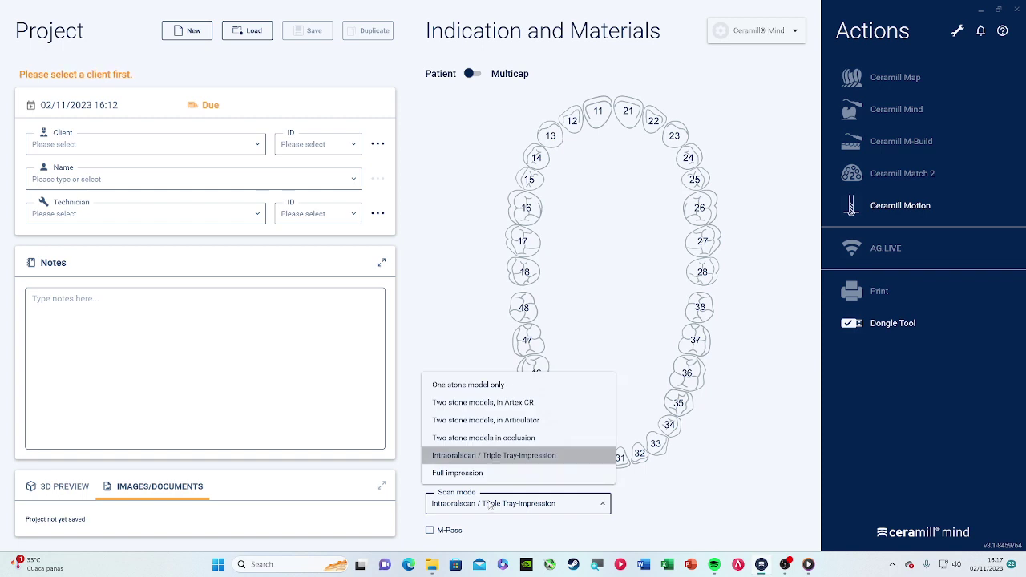
{"action": "left_click", "coordinate": [494, 462]}
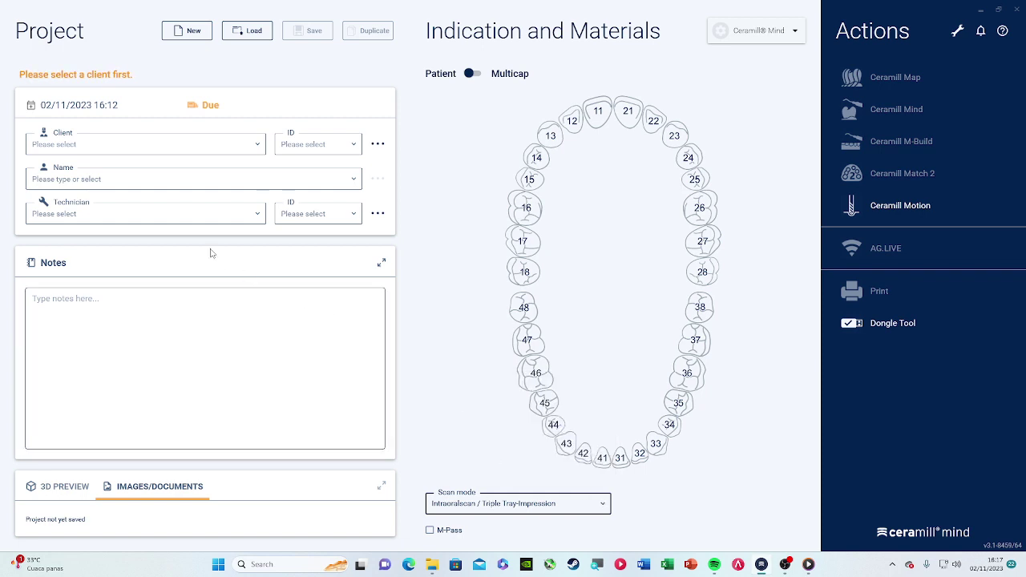
{"action": "left_click", "coordinate": [120, 149]}
Step: Assign client Default, the existing patient (after checking its details) and technician Default
{"action": "left_click", "coordinate": [109, 171]}
{"action": "left_click", "coordinate": [196, 183]}
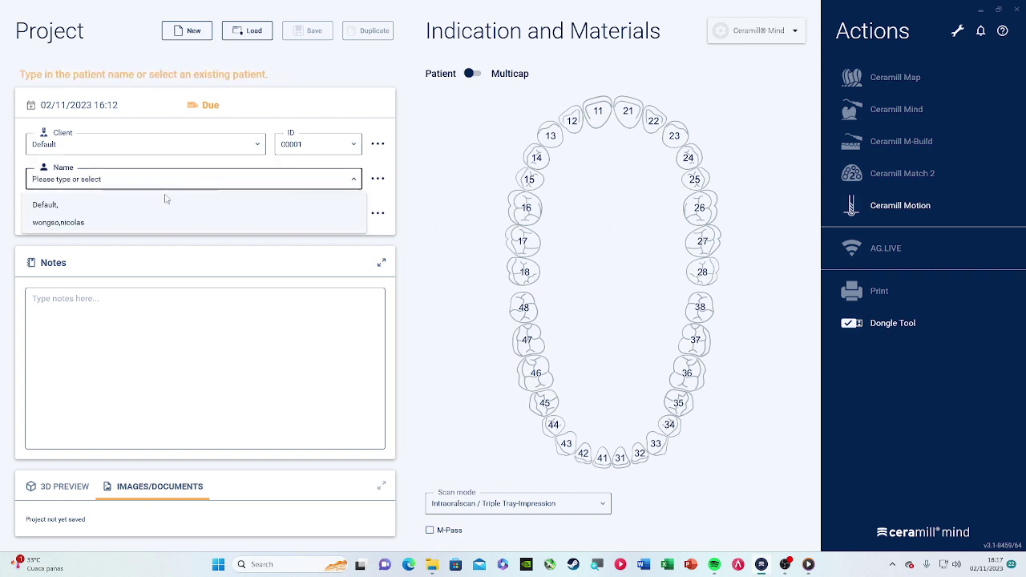
{"action": "left_click", "coordinate": [139, 222]}
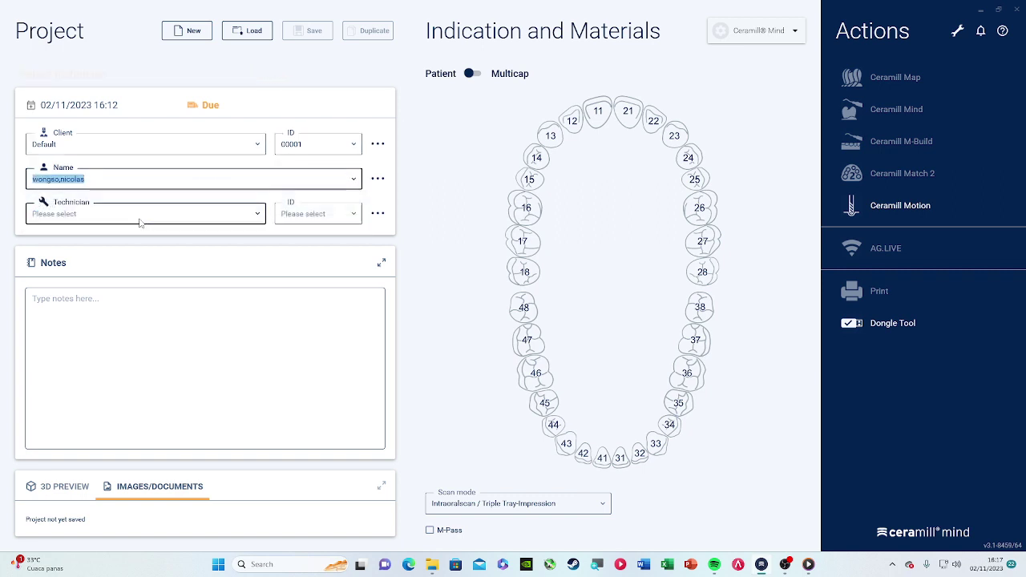
{"action": "left_click", "coordinate": [377, 178]}
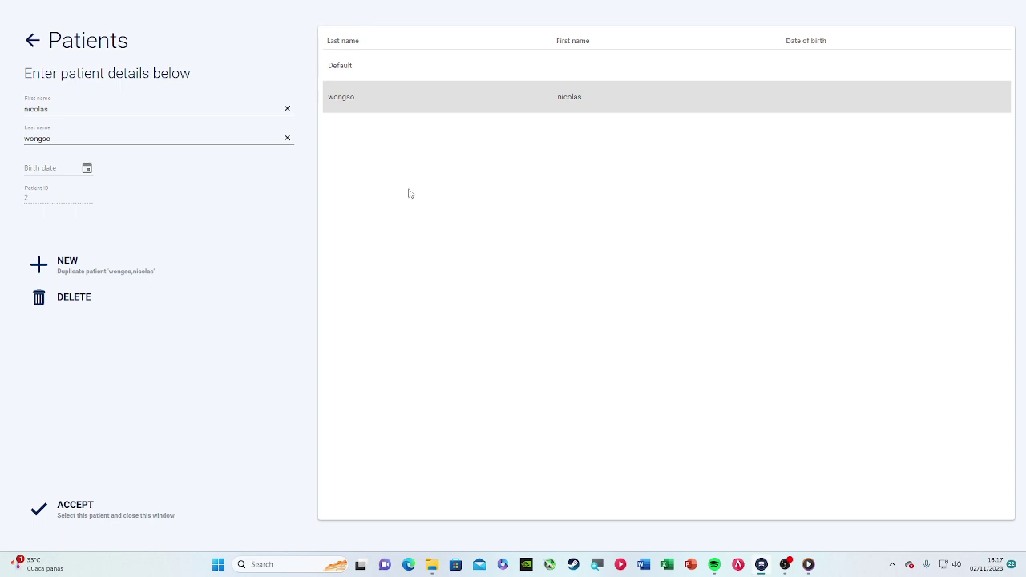
{"action": "left_click", "coordinate": [33, 42]}
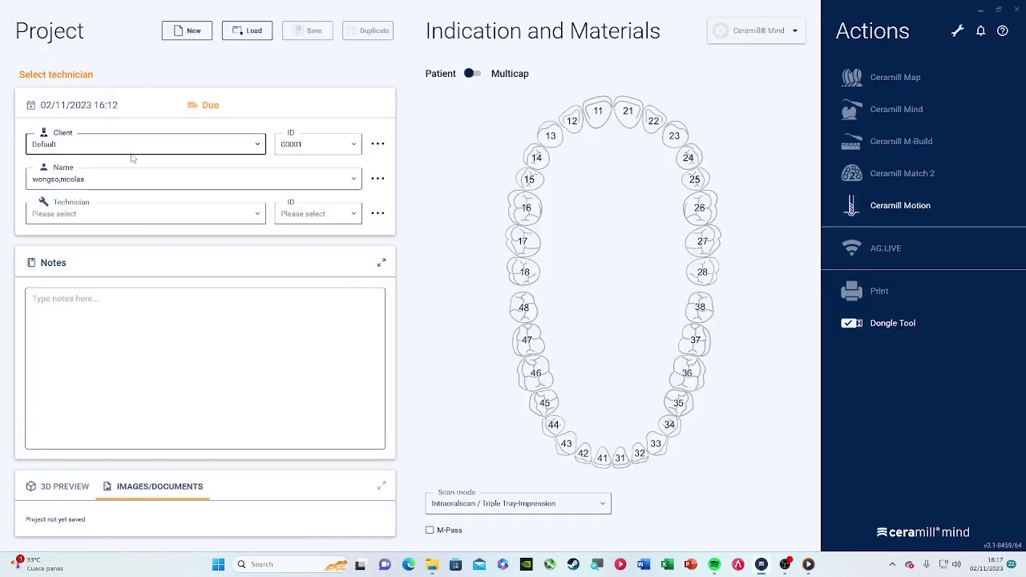
{"action": "left_click", "coordinate": [257, 213]}
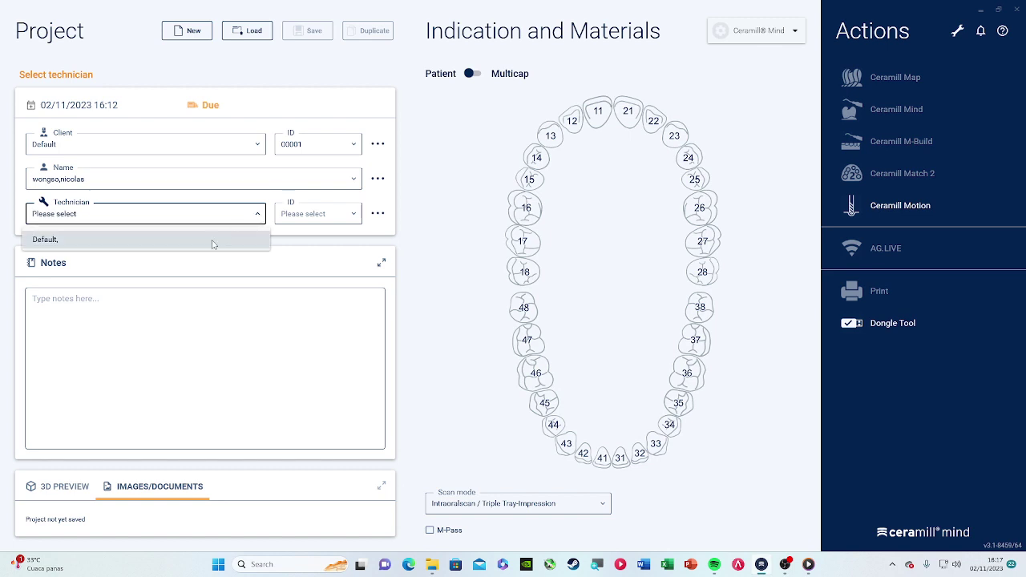
{"action": "left_click", "coordinate": [214, 240]}
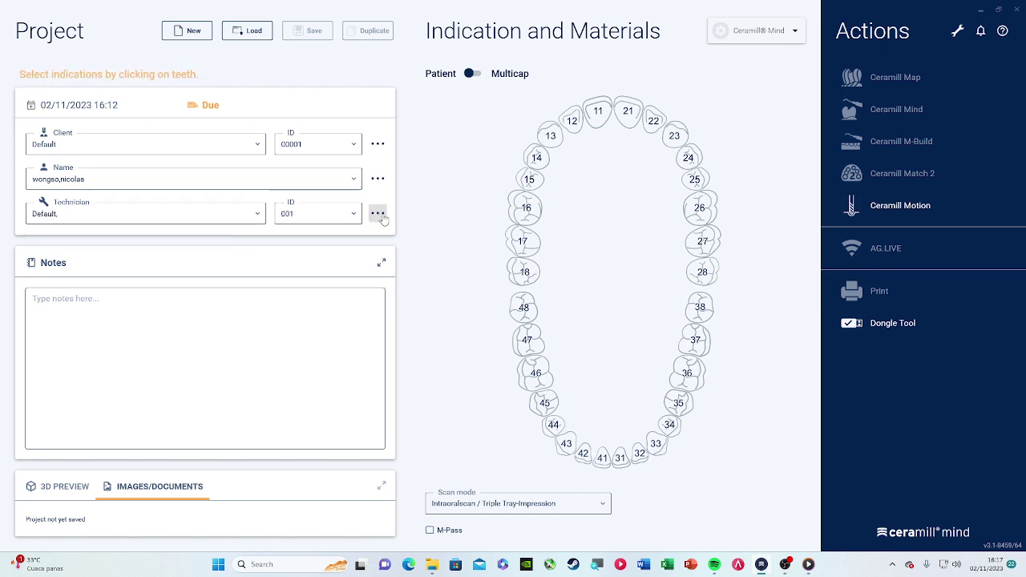
{"action": "left_click", "coordinate": [377, 214]}
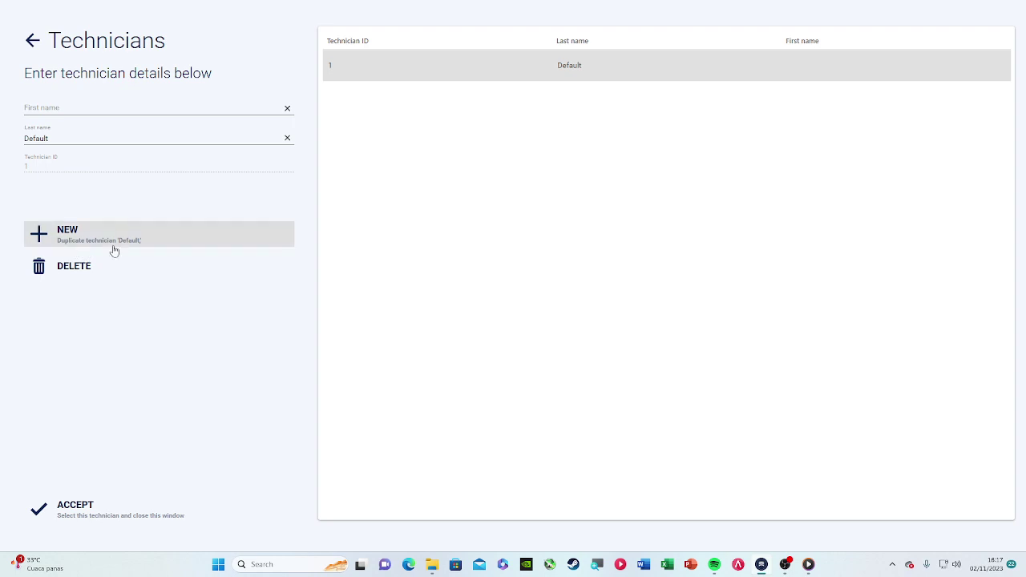
{"action": "left_click", "coordinate": [33, 40]}
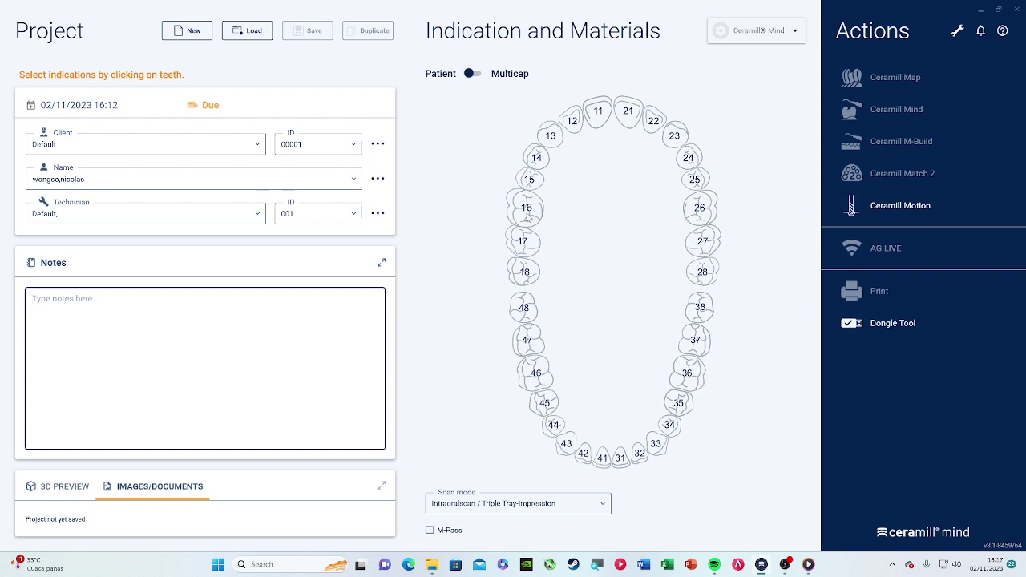
Step: Select tooth 16 on the dental chart and make it an anatomic crown
{"action": "left_click", "coordinate": [528, 218]}
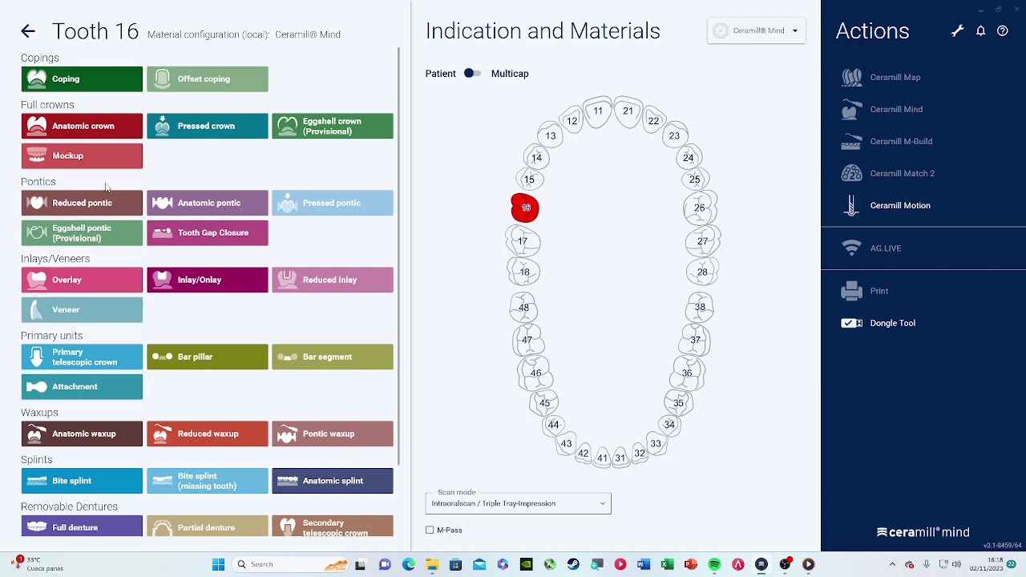
{"action": "left_click", "coordinate": [89, 127]}
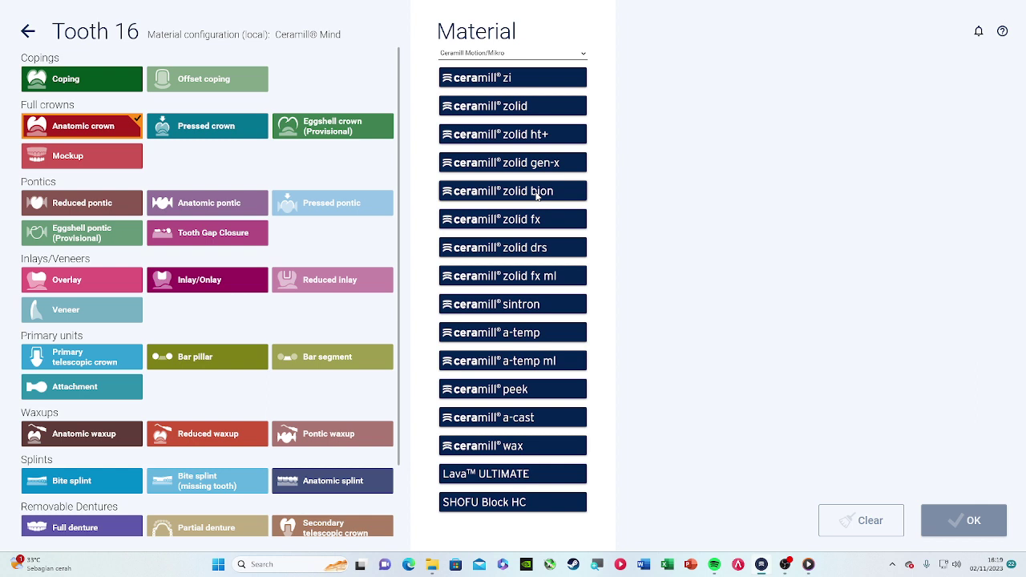
Step: Give the tooth 16 crown ceramill zolid bion material and Vita shade A2, then confirm
{"action": "left_click", "coordinate": [535, 193]}
{"action": "left_click", "coordinate": [538, 195]}
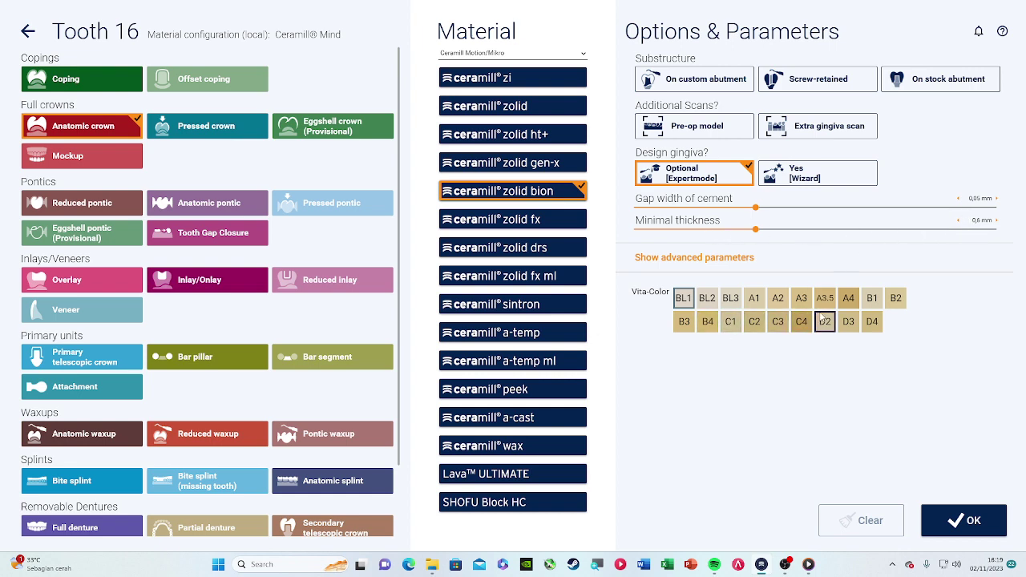
{"action": "left_click", "coordinate": [777, 299]}
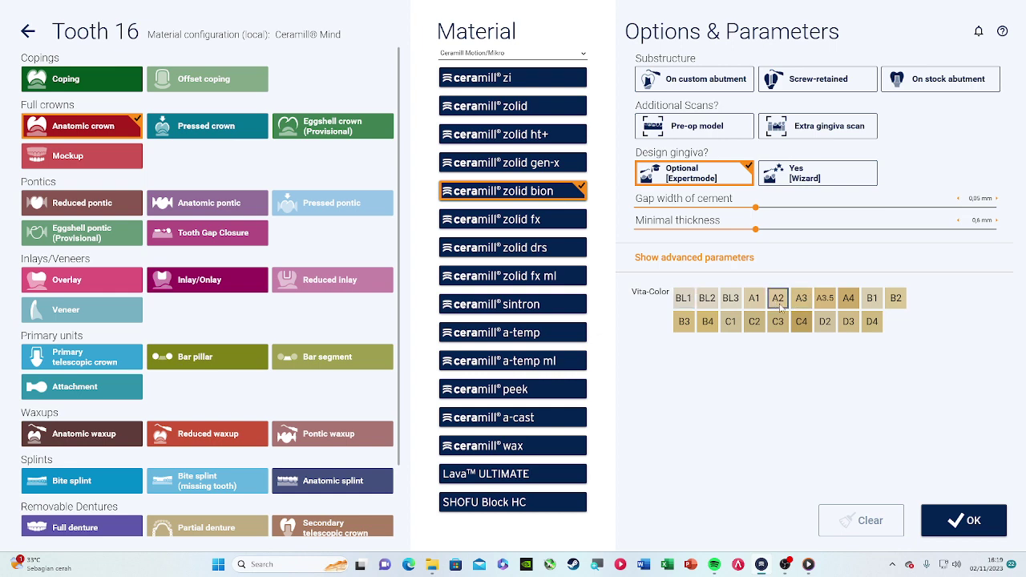
{"action": "left_click", "coordinate": [952, 520]}
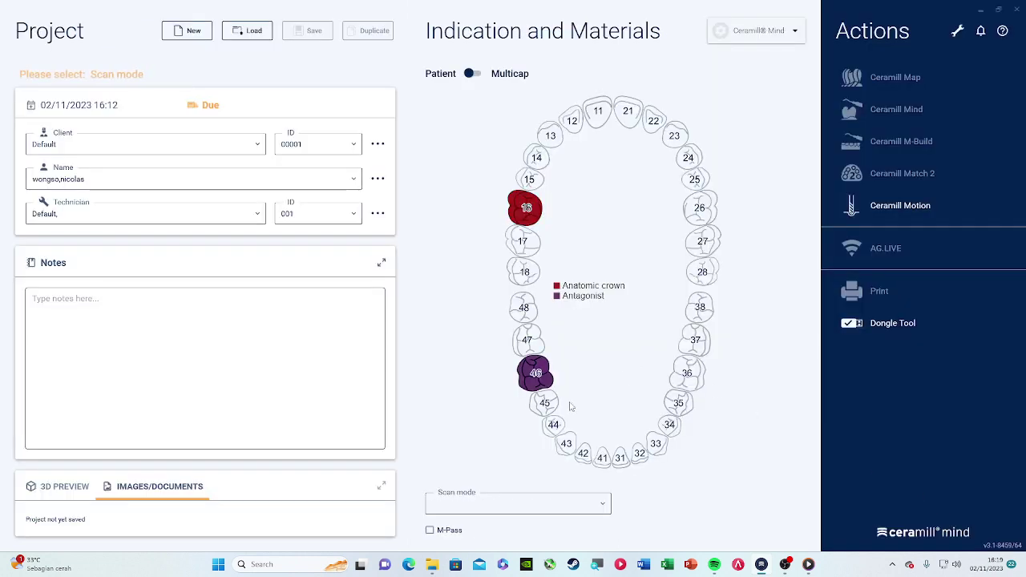
Step: Reset scan mode to Intraoralscan / Triple Tray-Impression and save the project to the database
{"action": "left_click", "coordinate": [513, 502]}
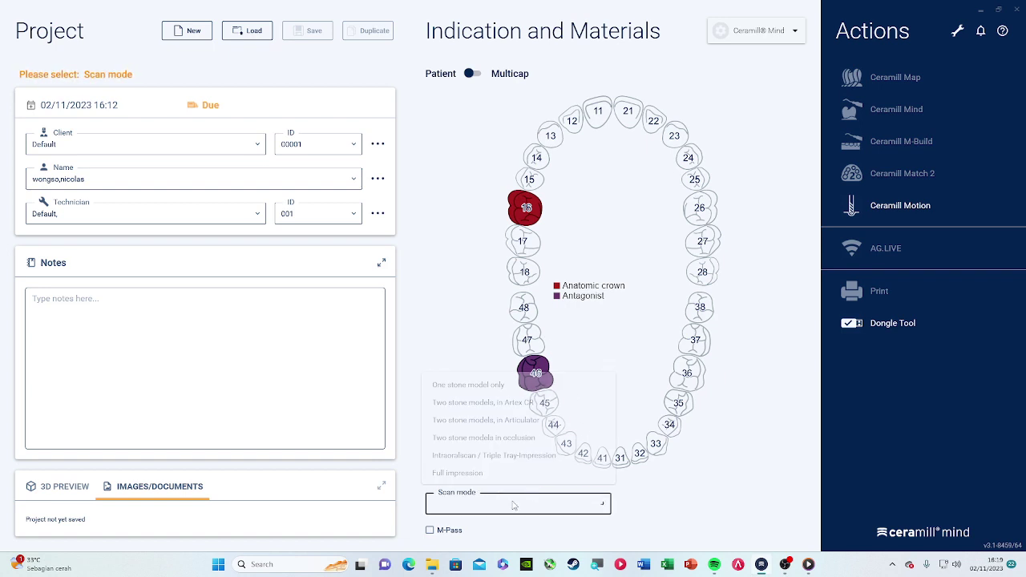
{"action": "left_click", "coordinate": [499, 456]}
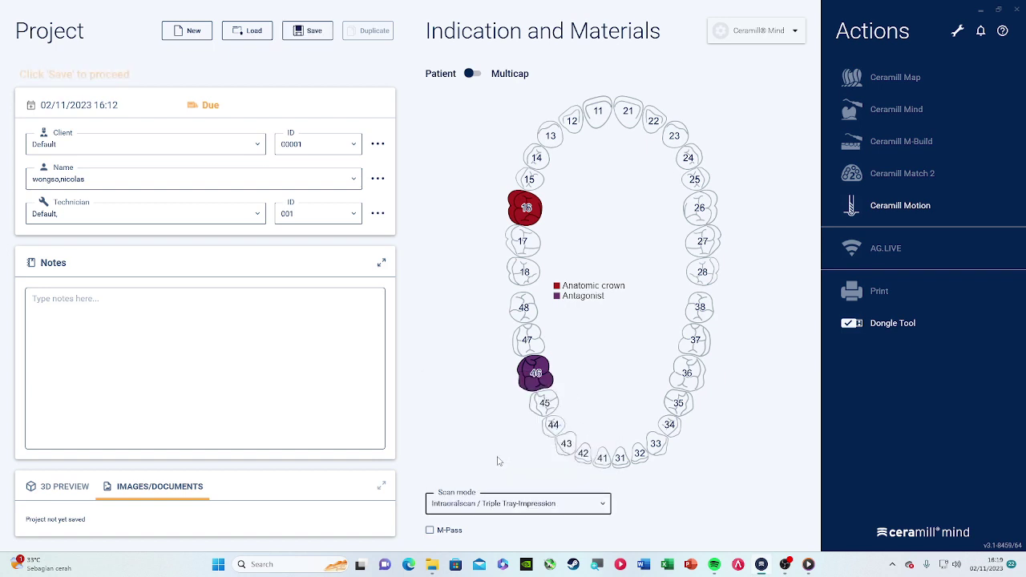
{"action": "left_click", "coordinate": [299, 35]}
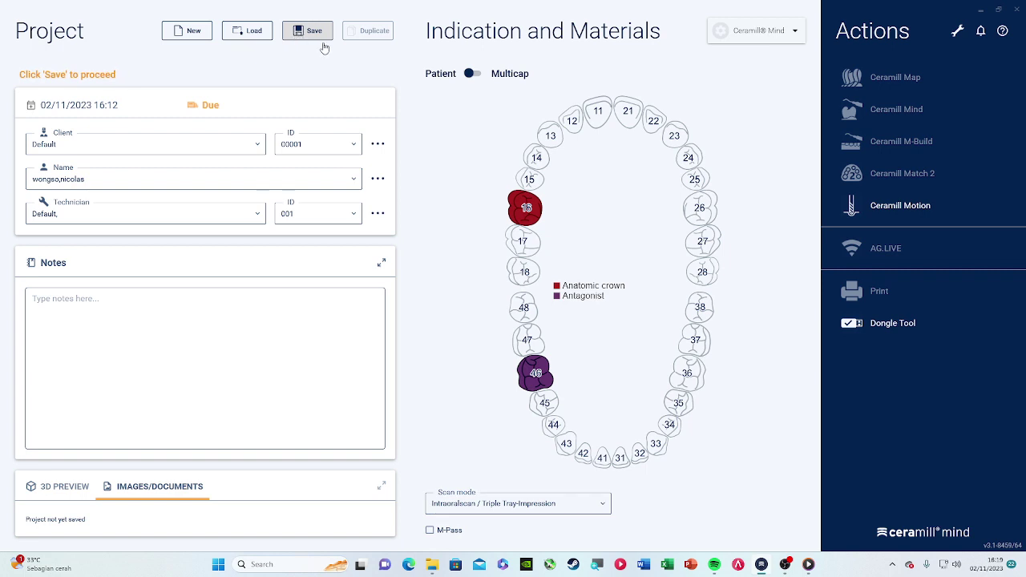
{"action": "left_click", "coordinate": [322, 34]}
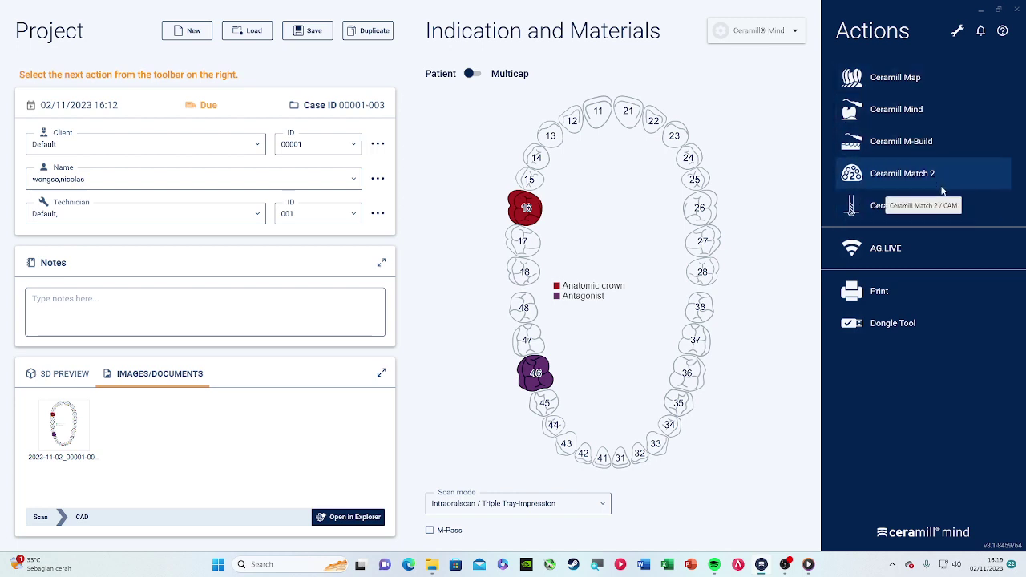
Step: Open the saved case in Ceramill Mind for CAD design
{"action": "left_click", "coordinate": [935, 112]}
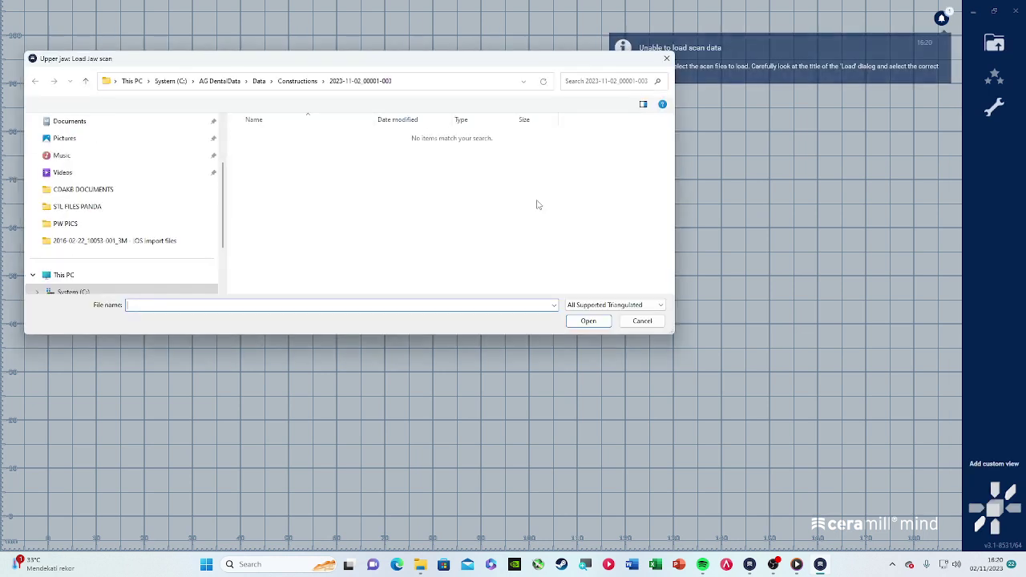
{"action": "scroll", "coordinate": [176, 202], "scroll_direction": "down", "scroll_amount": 1}
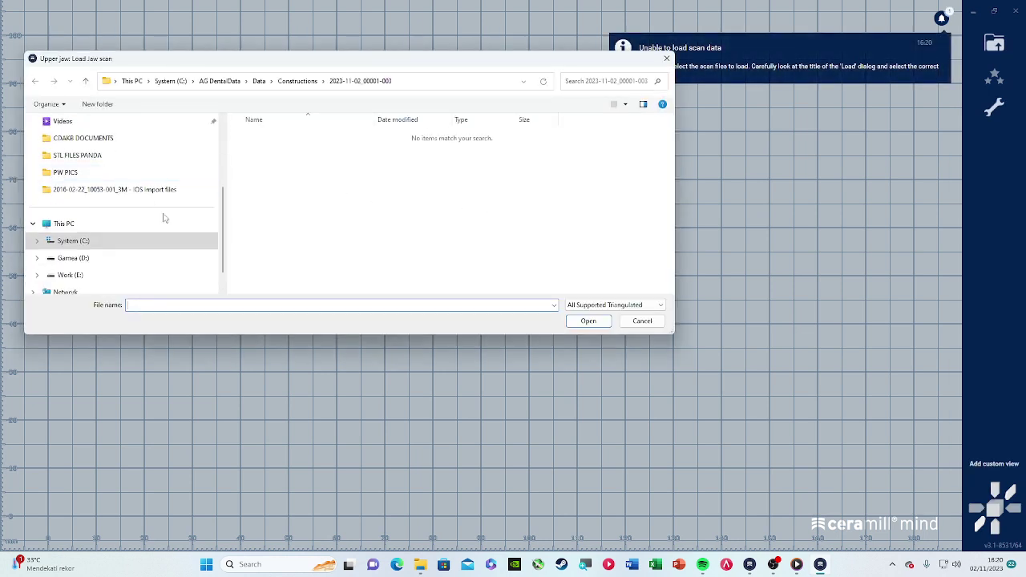
{"action": "scroll", "coordinate": [154, 227], "scroll_direction": "down", "scroll_amount": 1}
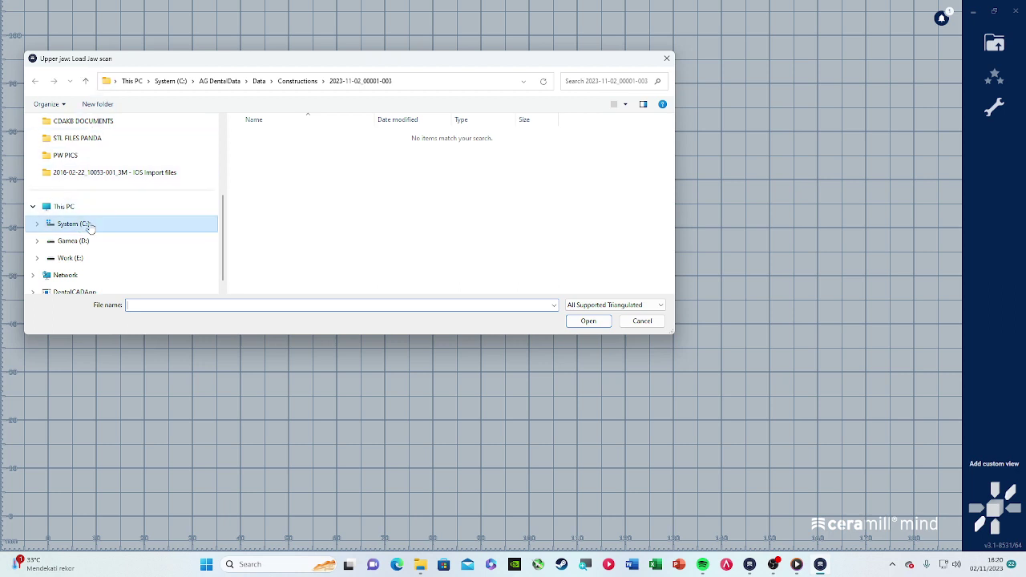
Step: Load the upperjaw scan from Work (E:) > AMANN GIRRBACH PRACTICE FILES > 3M IOS Import files
{"action": "left_click", "coordinate": [126, 259]}
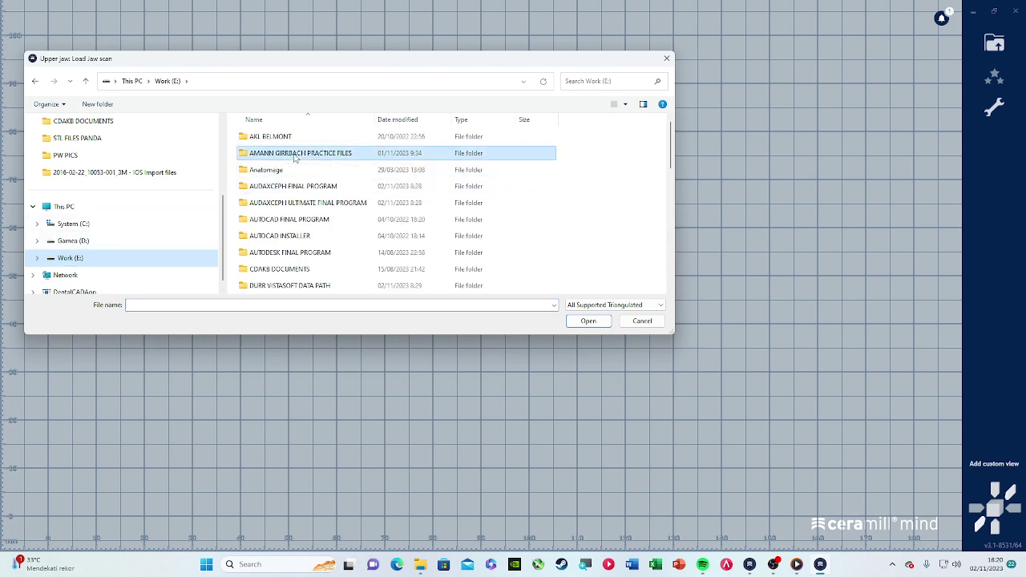
{"action": "double_click", "coordinate": [294, 154]}
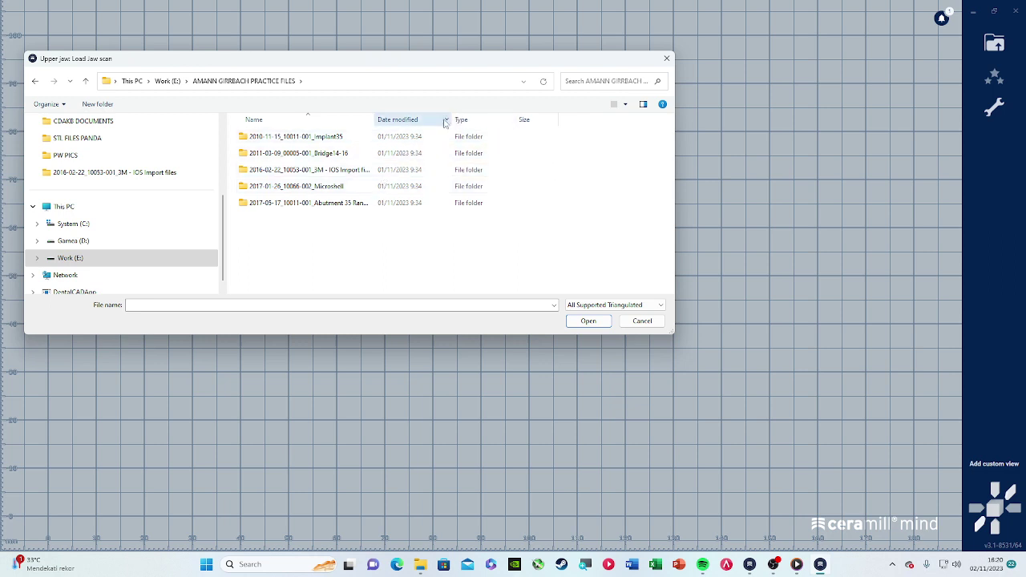
{"action": "left_click_drag", "start_coordinate": [375, 120], "coordinate": [497, 121]}
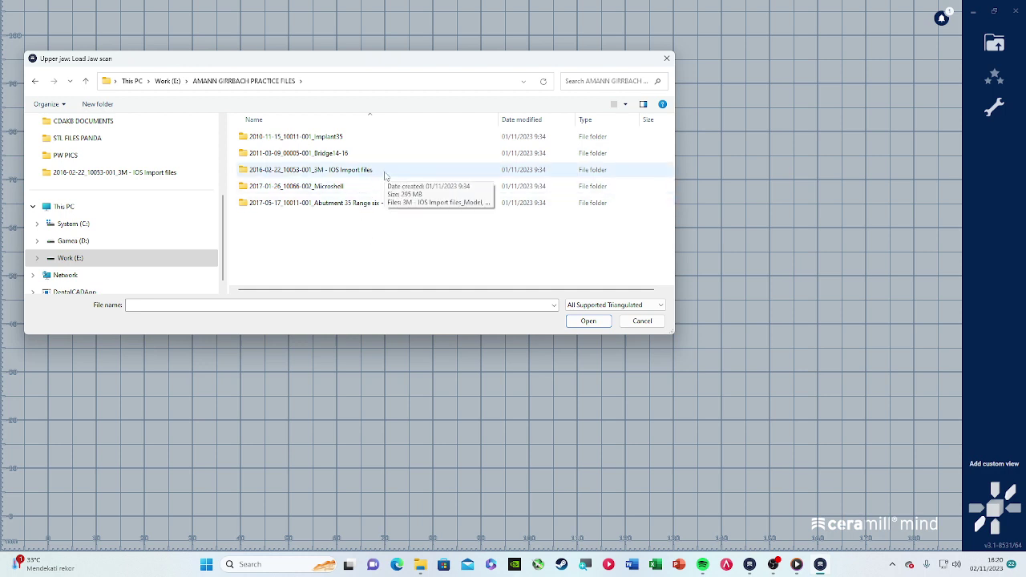
{"action": "double_click", "coordinate": [350, 173]}
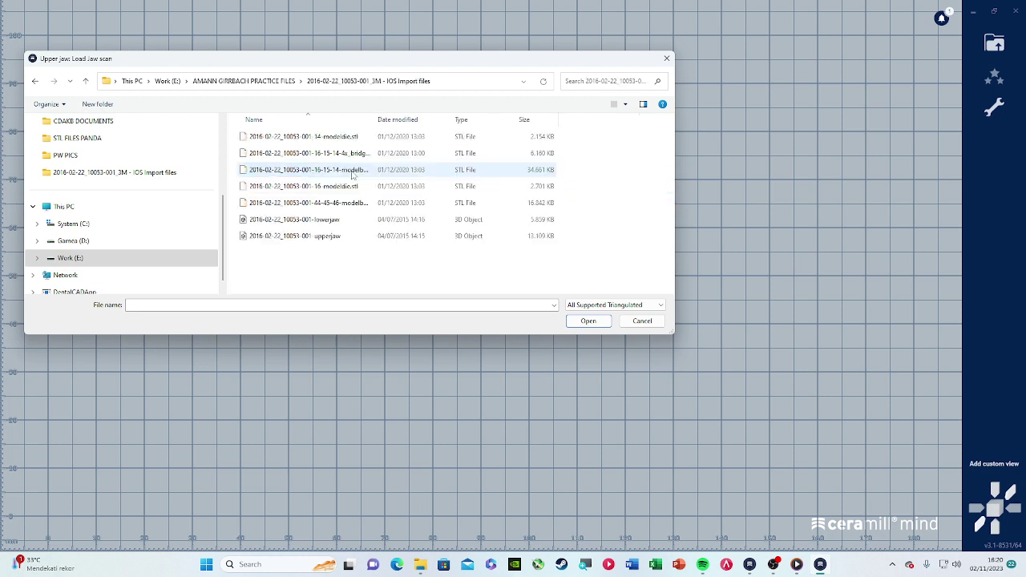
{"action": "left_click", "coordinate": [356, 241]}
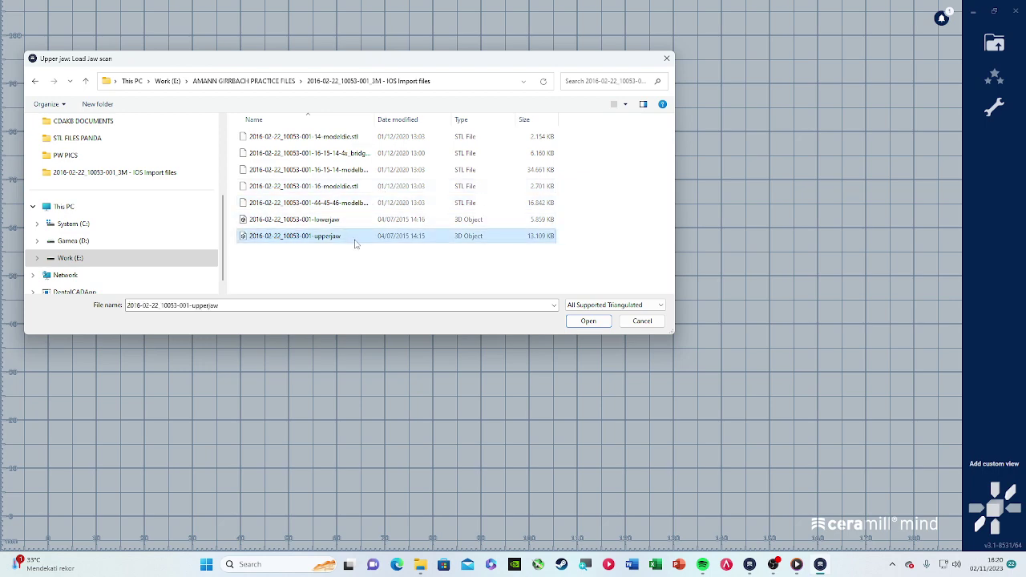
{"action": "left_click", "coordinate": [587, 321]}
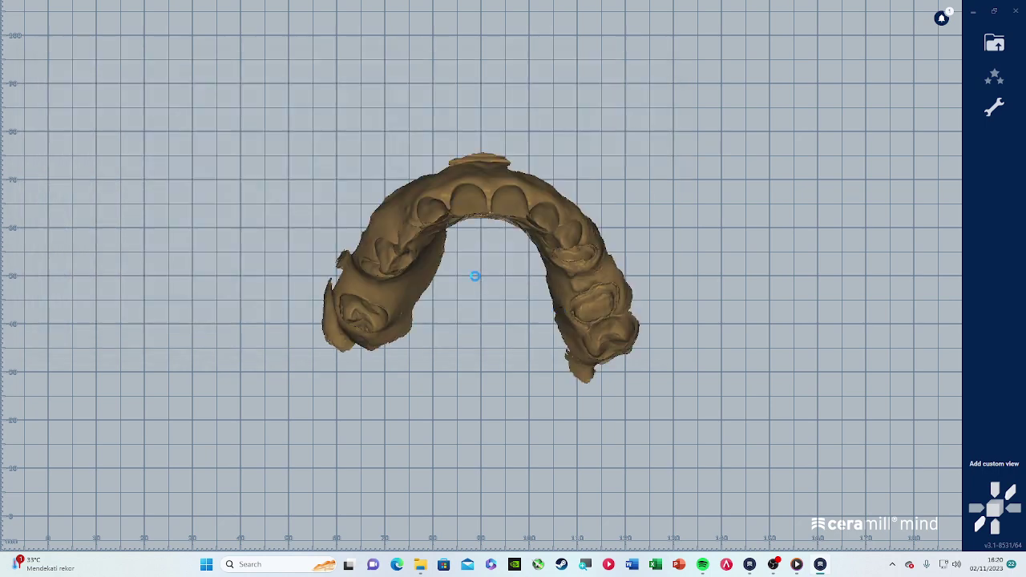
Step: Load the lowerjaw scan file as the antagonist
{"action": "scroll", "coordinate": [161, 131], "scroll_direction": "down", "scroll_amount": 3}
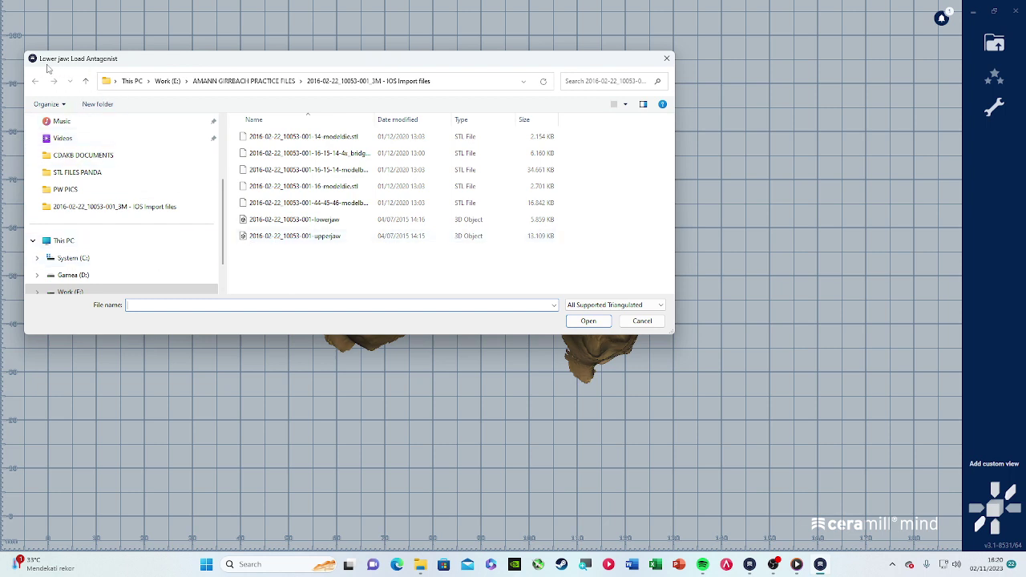
{"action": "left_click", "coordinate": [314, 227]}
{"action": "left_click", "coordinate": [590, 322]}
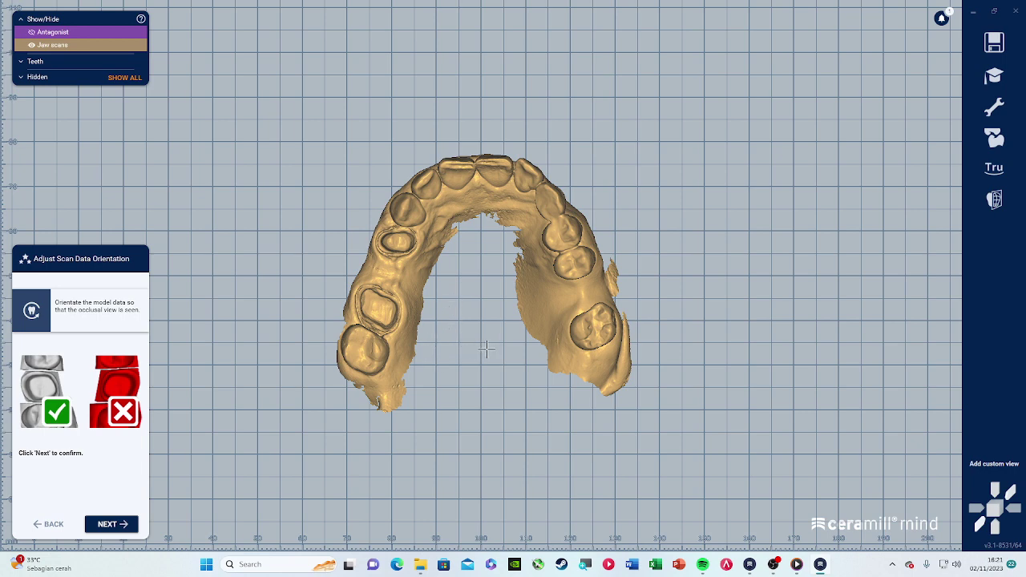
Step: Rotate the jaw scan into an occlusal view and confirm the orientation
{"action": "left_click_drag", "start_coordinate": [484, 348], "coordinate": [492, 348]}
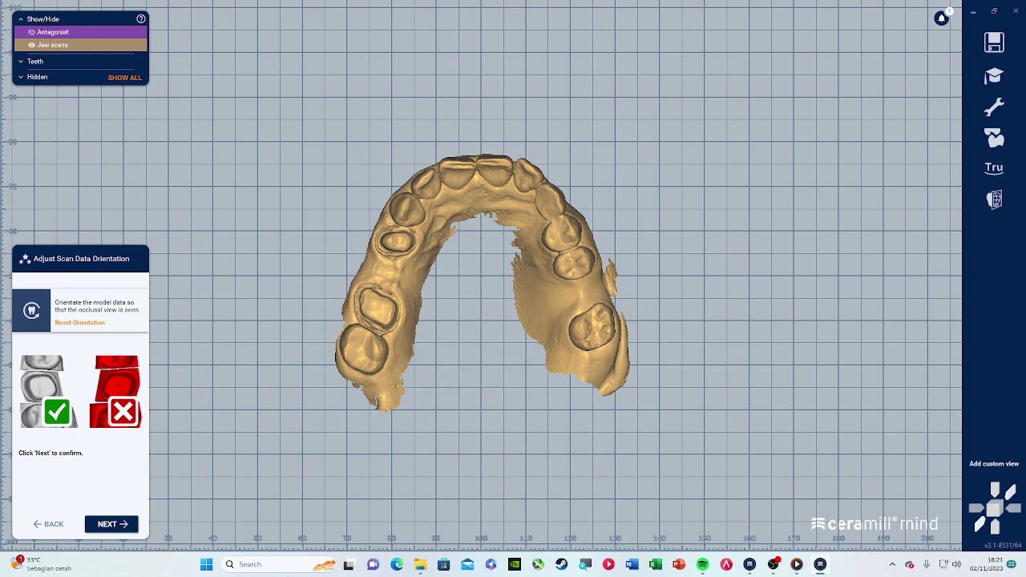
{"action": "left_click", "coordinate": [113, 526]}
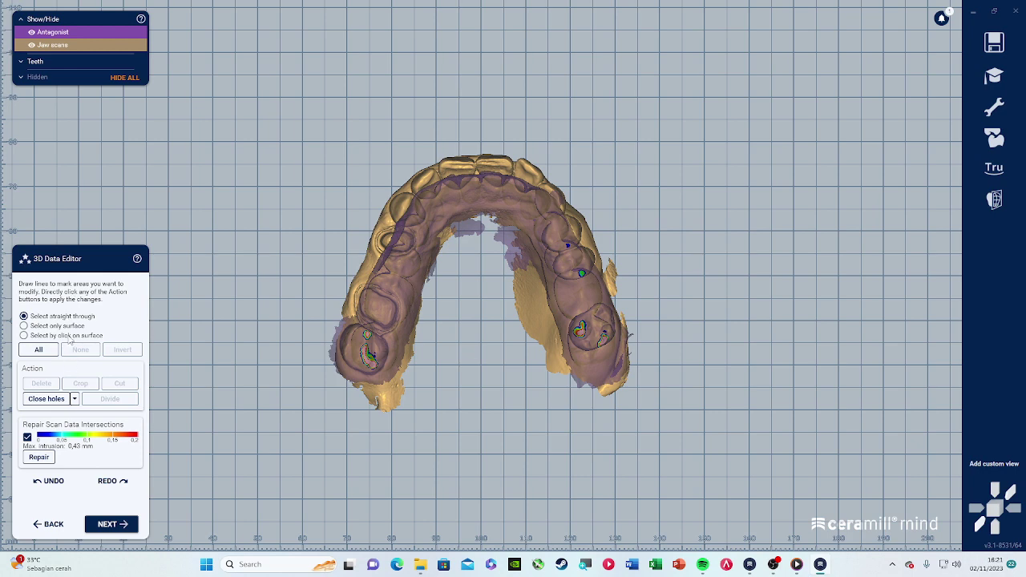
Step: Finish 3D data editing, leaving the 0.43 mm scan intrusion unmodified
{"action": "left_click", "coordinate": [107, 525]}
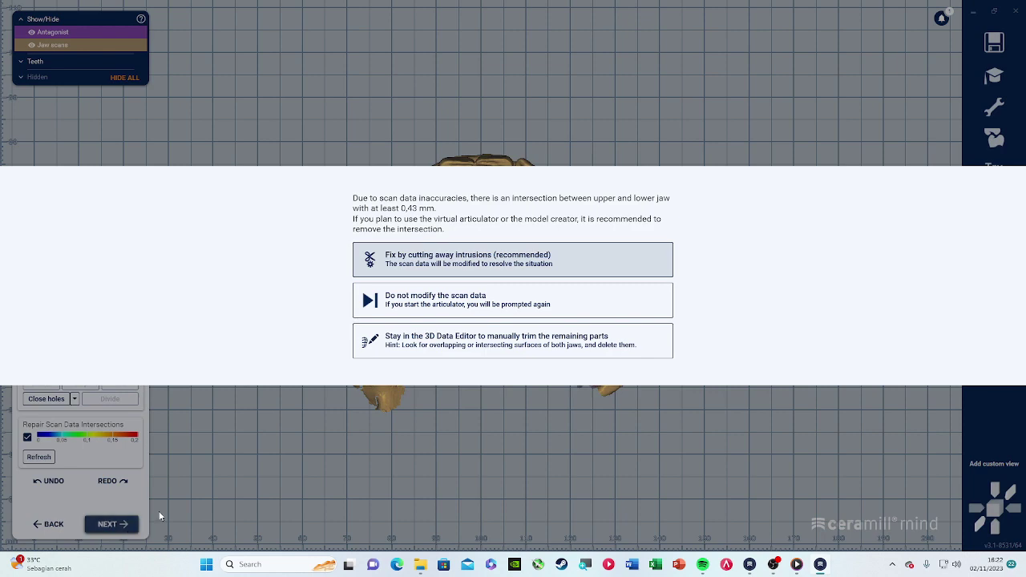
{"action": "left_click", "coordinate": [449, 315]}
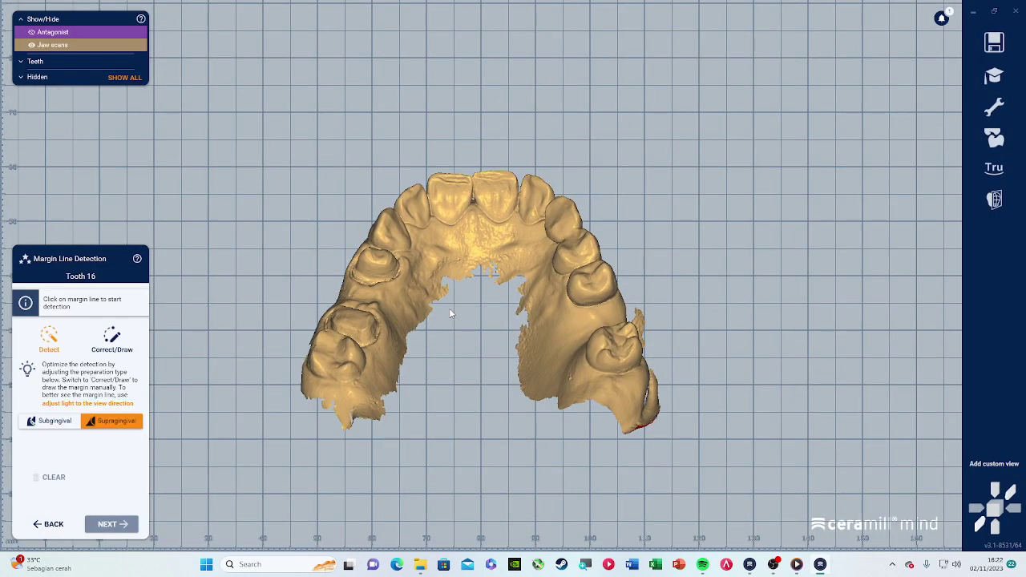
Step: Start Supragingival margin line detection for tooth 16 on the upper jaw scan, viewing it closely
{"action": "left_click", "coordinate": [469, 367]}
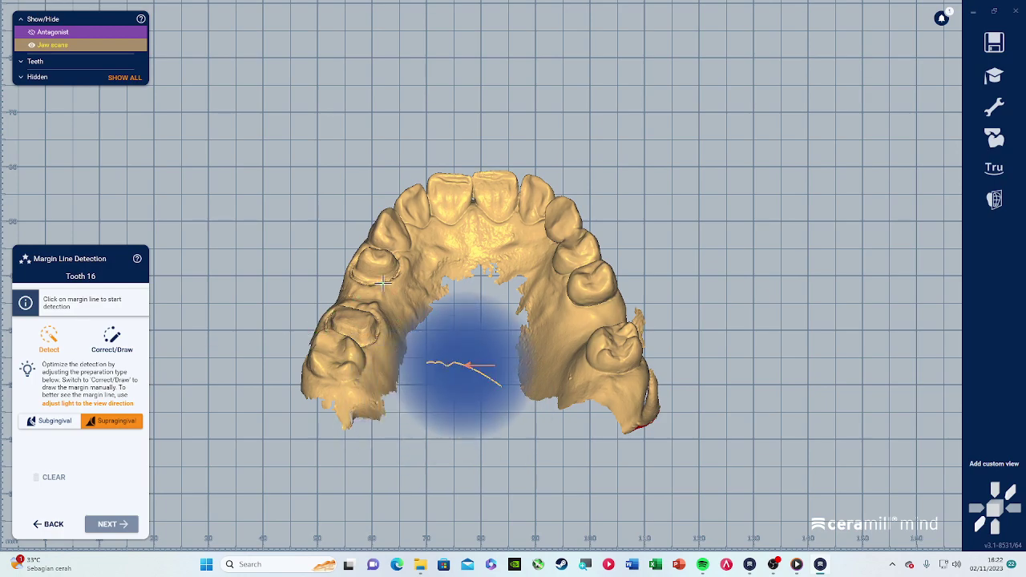
{"action": "mouse_move", "coordinate": [401, 289]}
{"action": "right_mouse_down"}
{"action": "mouse_move", "coordinate": [400, 233]}
{"action": "mouse_move", "coordinate": [377, 229]}
{"action": "mouse_move", "coordinate": [384, 286]}
{"action": "mouse_move", "coordinate": [366, 291]}
{"action": "mouse_move", "coordinate": [337, 367]}
{"action": "right_mouse_up"}
{"action": "scroll", "coordinate": [400, 233], "scroll_direction": "up", "scroll_amount": 5}
{"action": "scroll", "coordinate": [385, 278], "scroll_direction": "up", "scroll_amount": 3}
{"action": "scroll", "coordinate": [385, 278], "scroll_direction": "down", "scroll_amount": 3}
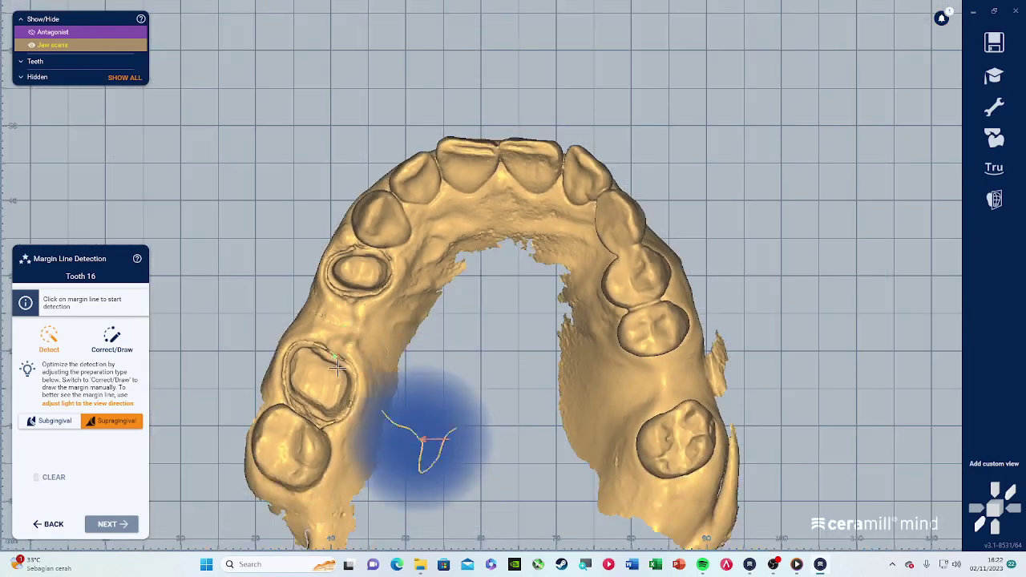
{"action": "scroll", "coordinate": [337, 366], "scroll_direction": "up", "scroll_amount": 4}
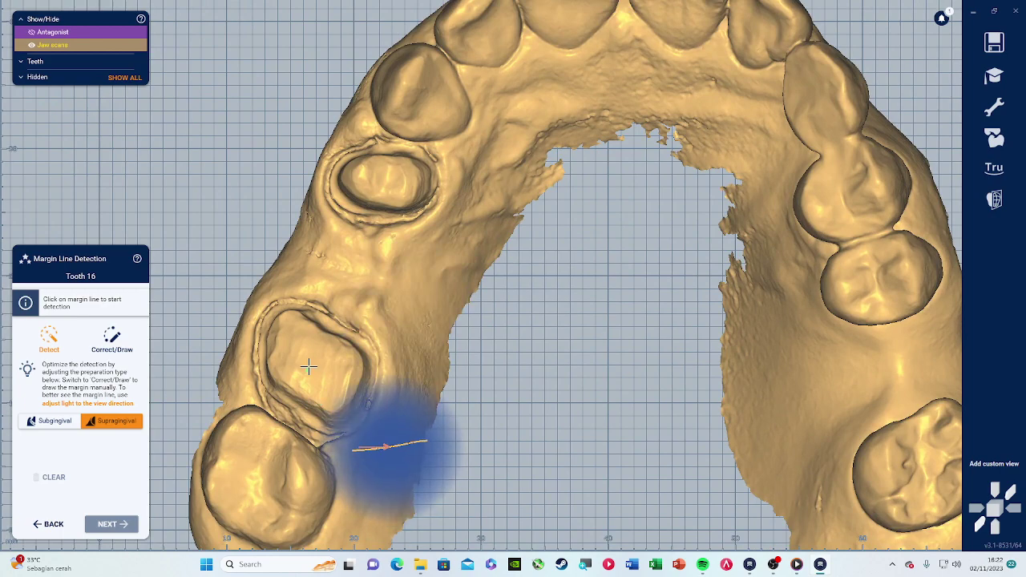
{"action": "scroll", "coordinate": [309, 366], "scroll_direction": "down", "scroll_amount": 1}
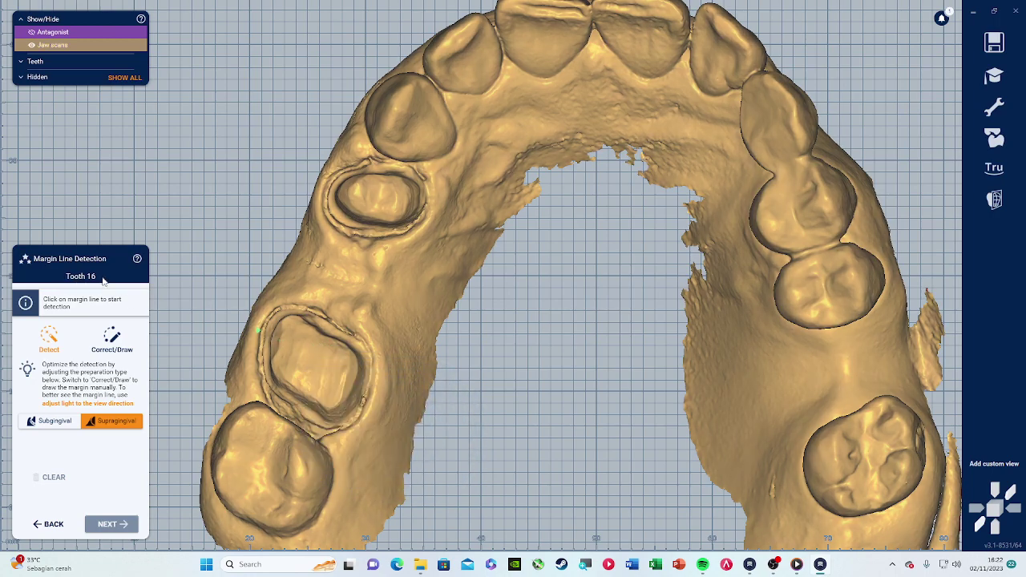
{"action": "scroll", "coordinate": [240, 289], "scroll_direction": "down", "scroll_amount": 3}
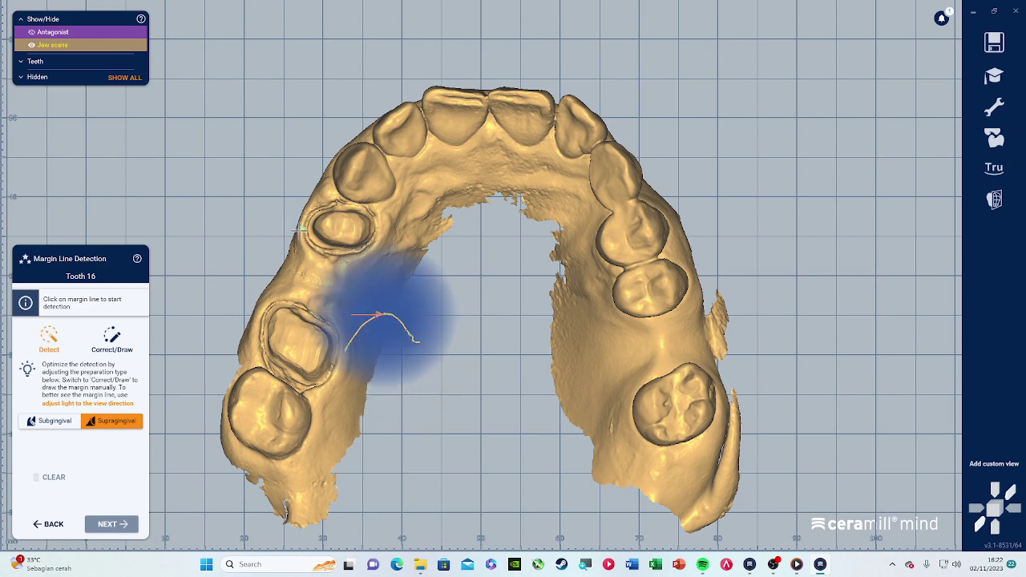